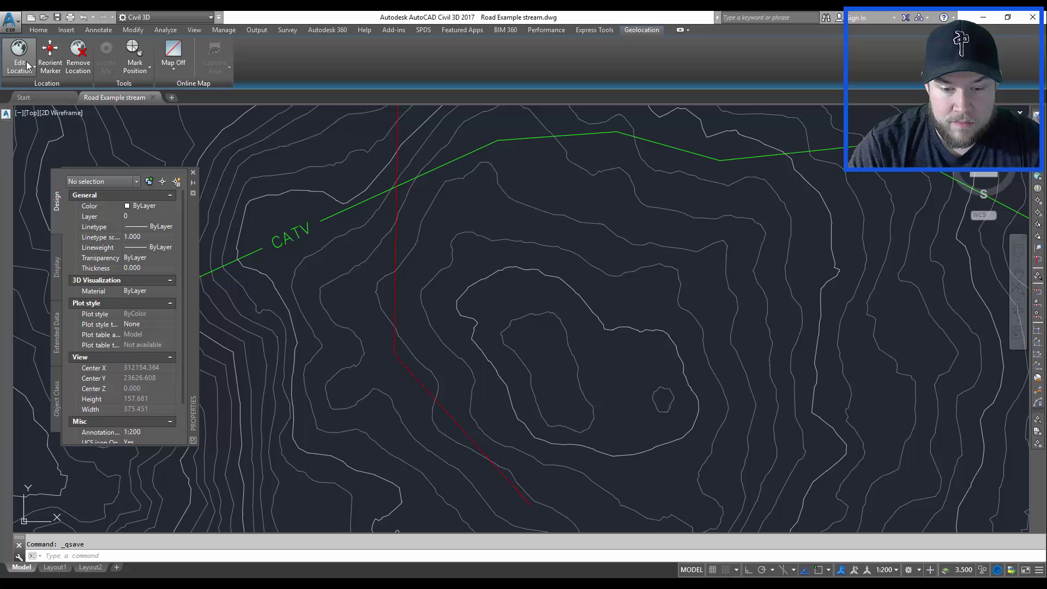
# - Examine the green CATV polyline and how its linetype label is distributed along its segments
pyautogui.scroll(-5, 469, 212)
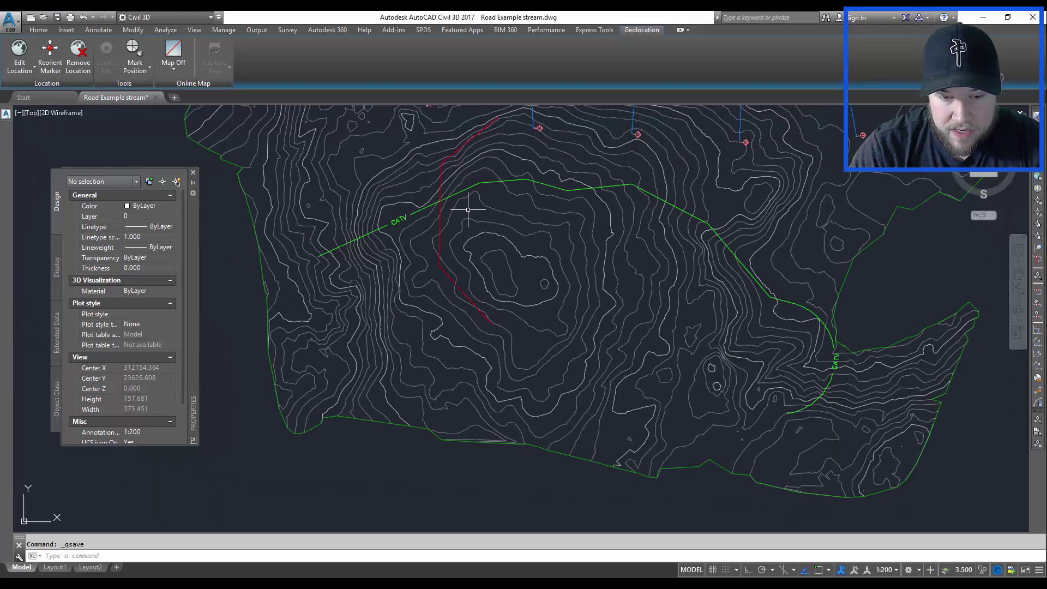
pyautogui.scroll(2, 419, 248)
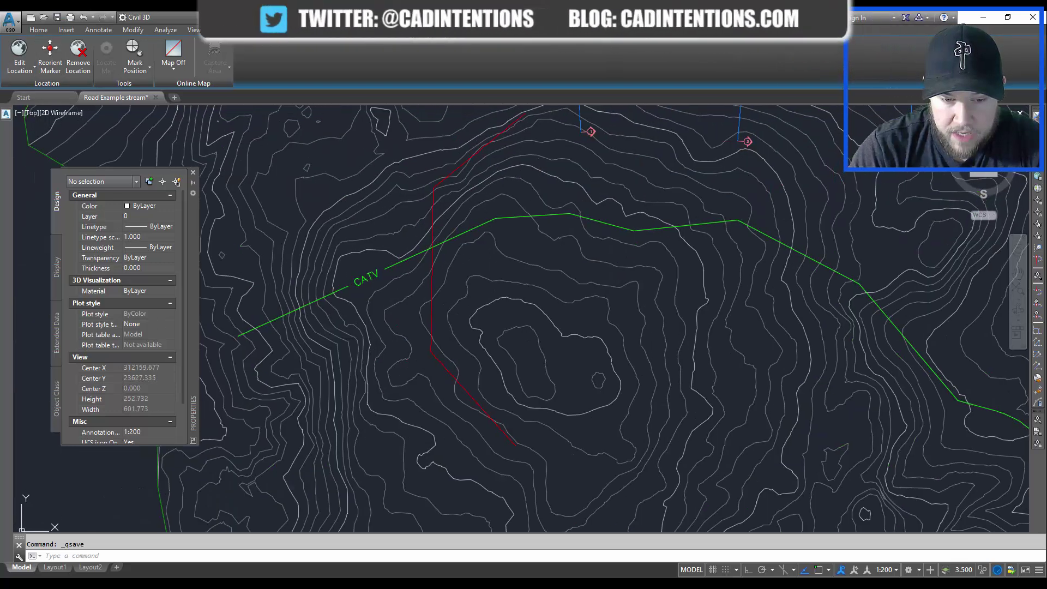
pyautogui.scroll(1, 461, 237)
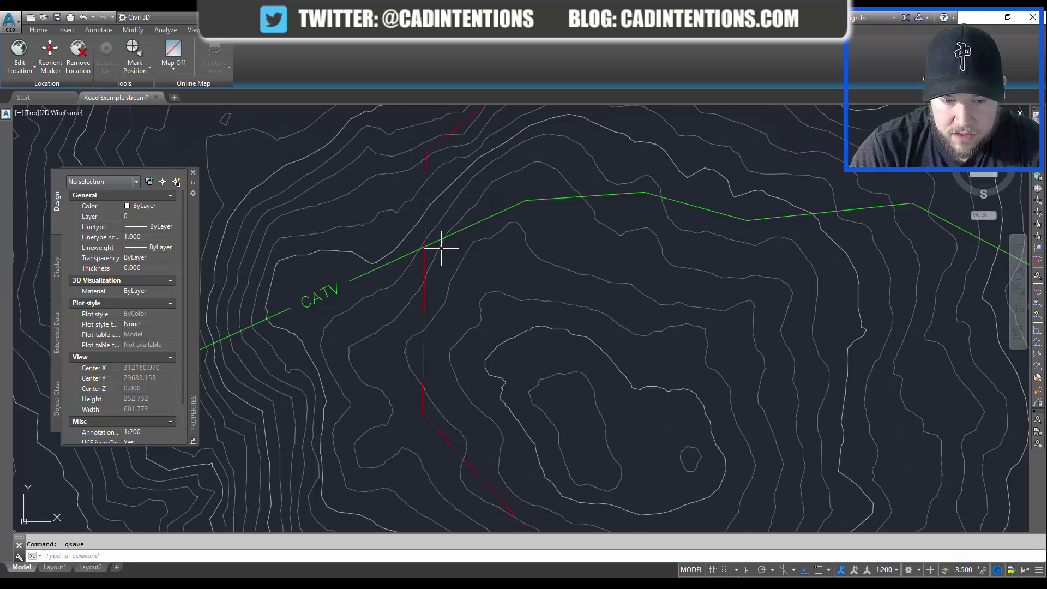
pyautogui.scroll(-1, 444, 235)
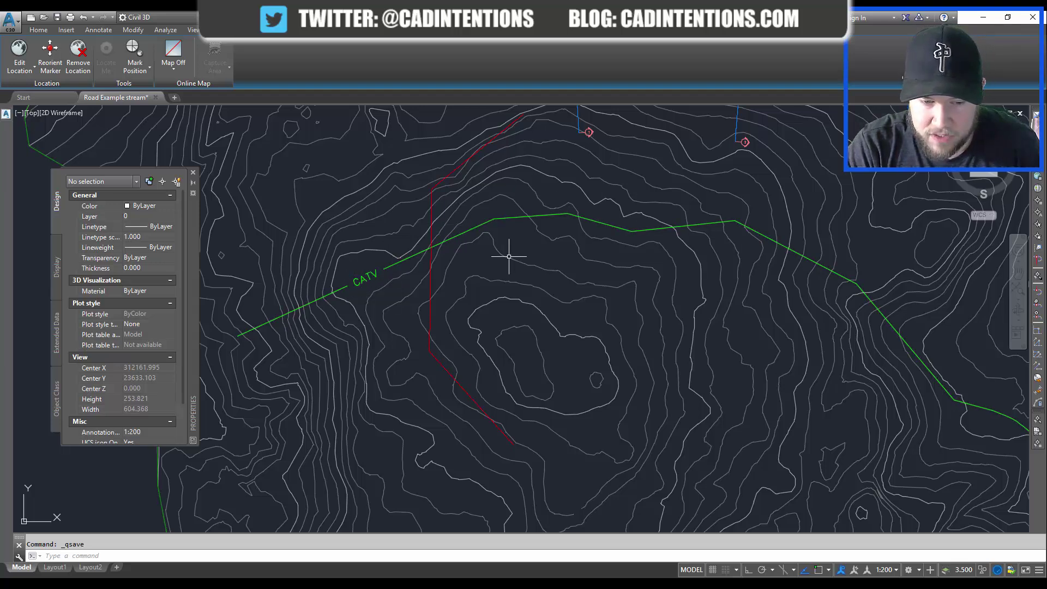
pyautogui.click(351, 279)
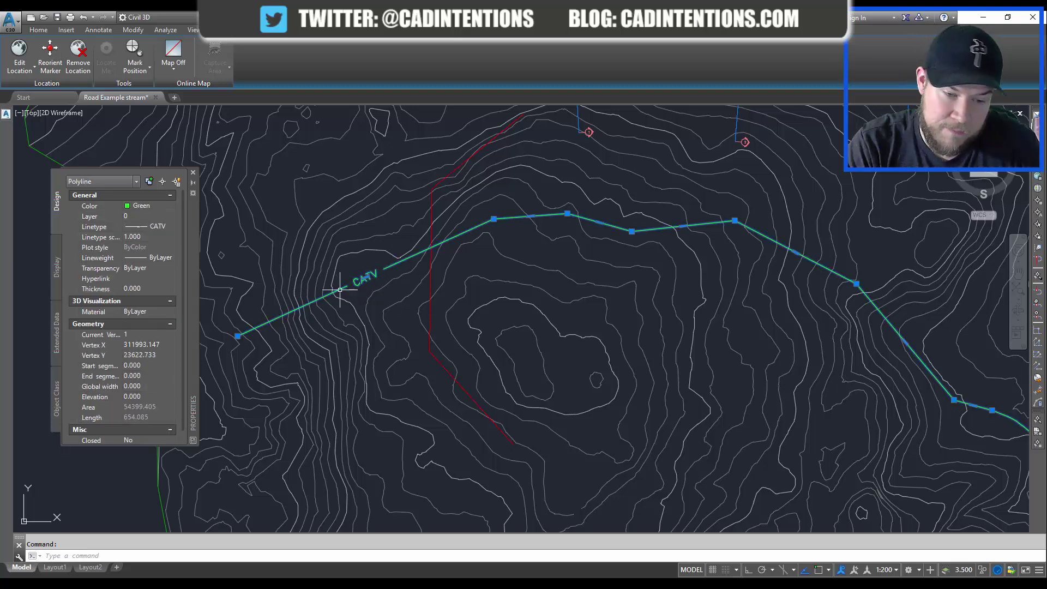
pyautogui.moveTo(879, 297); pyautogui.dragTo(813, 257, button='middle')
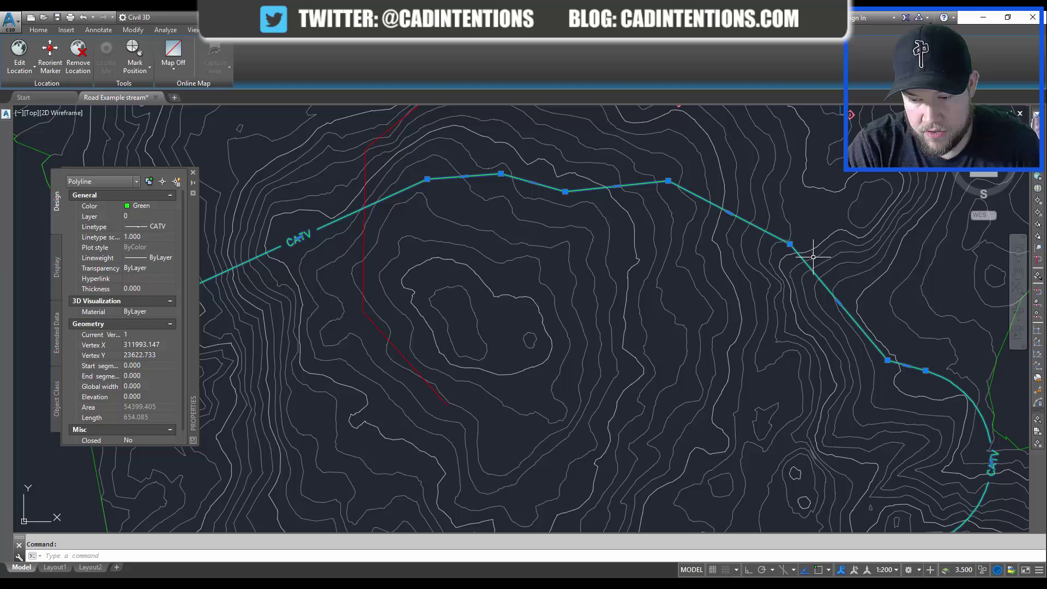
pyautogui.moveTo(860, 306); pyautogui.dragTo(843, 283, button='middle')
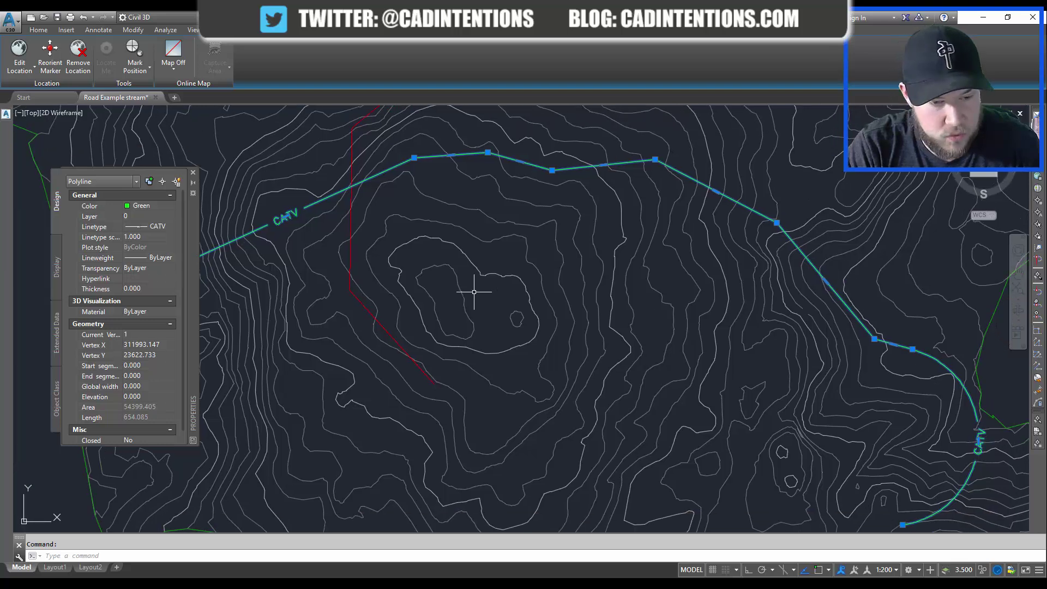
pyautogui.click(439, 222)
pyautogui.press('Escape')
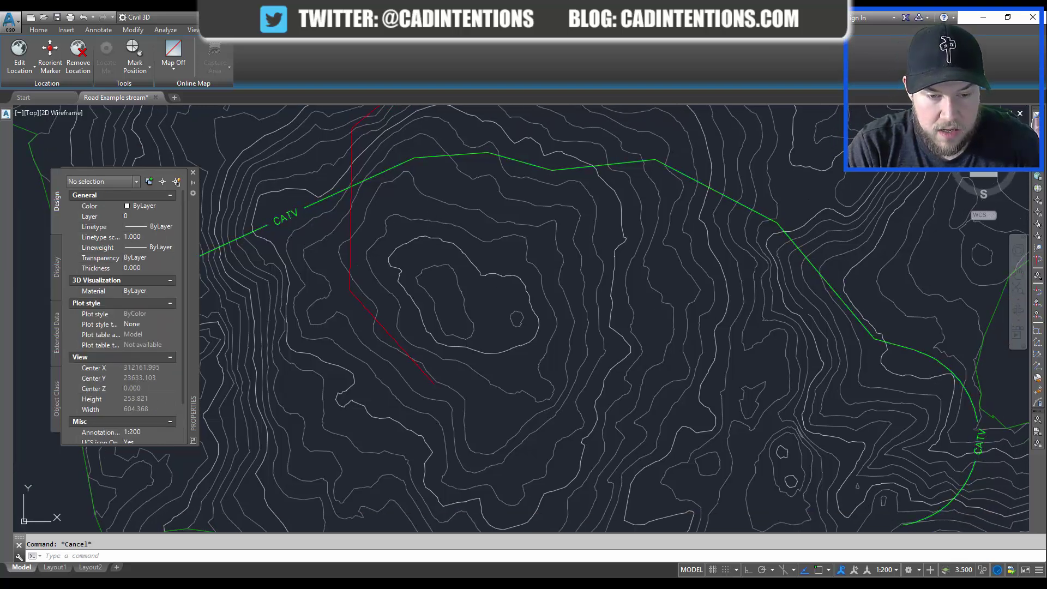
pyautogui.moveTo(409, 205); pyautogui.dragTo(436, 222, button='middle')
pyautogui.press('Escape')
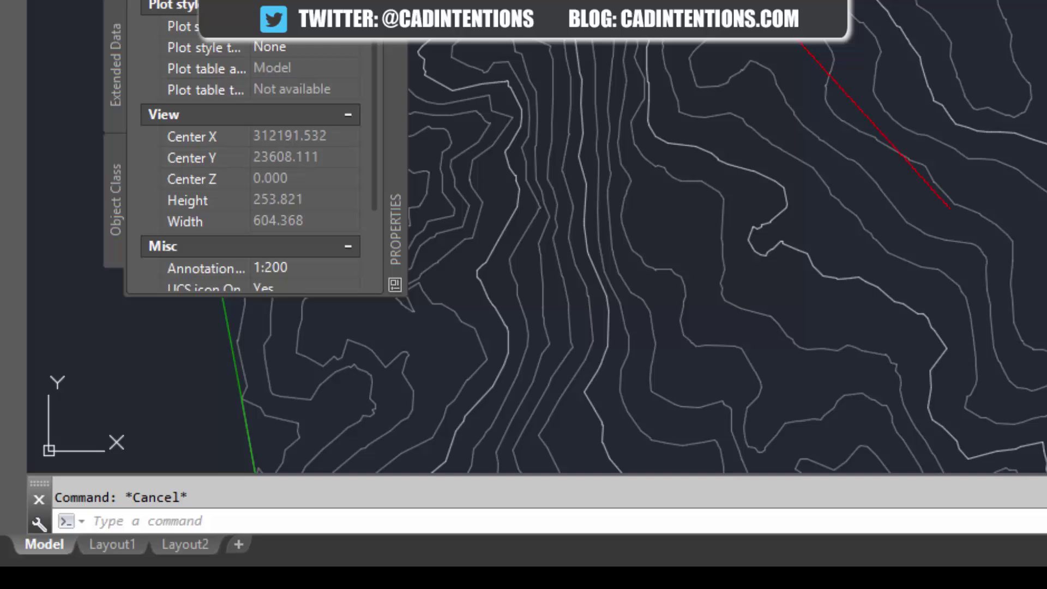
# - Turn on linetype generation for the green CATV polyline with PEDIT's Ltype gen option
pyautogui.write('p')
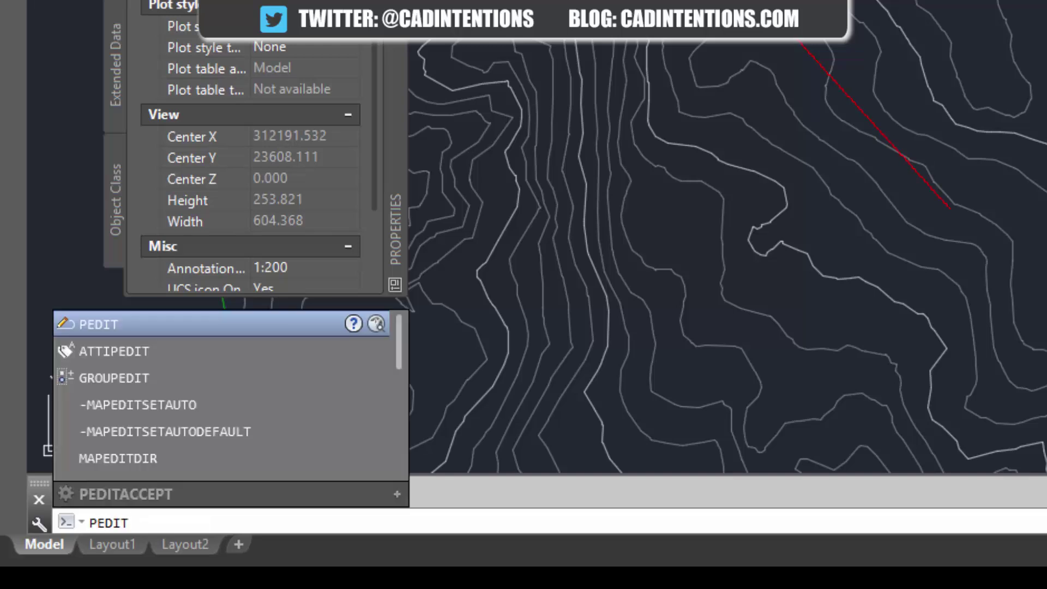
pyautogui.press('Return')
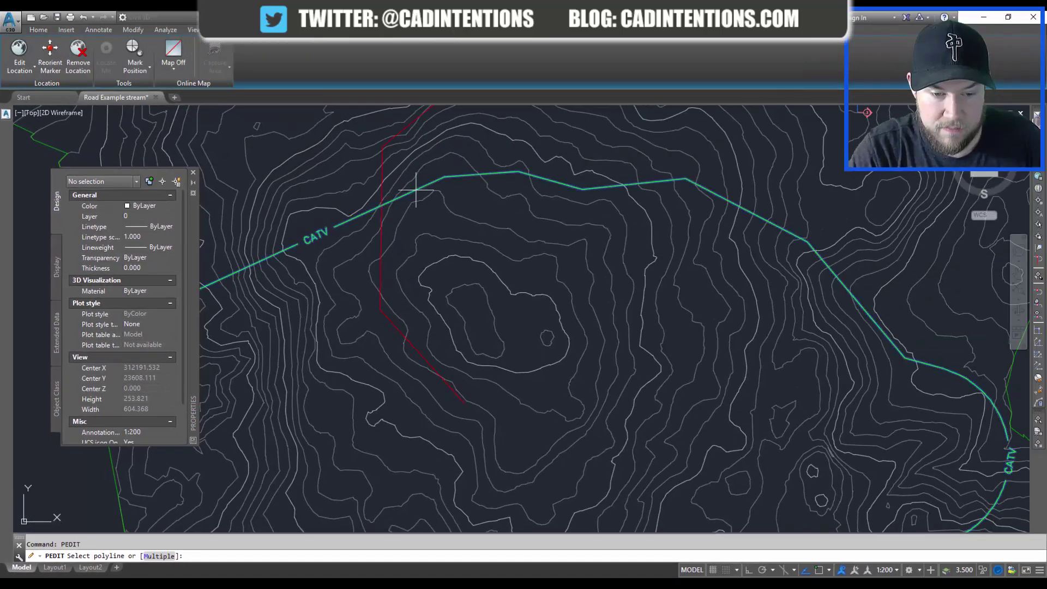
pyautogui.click(415, 190)
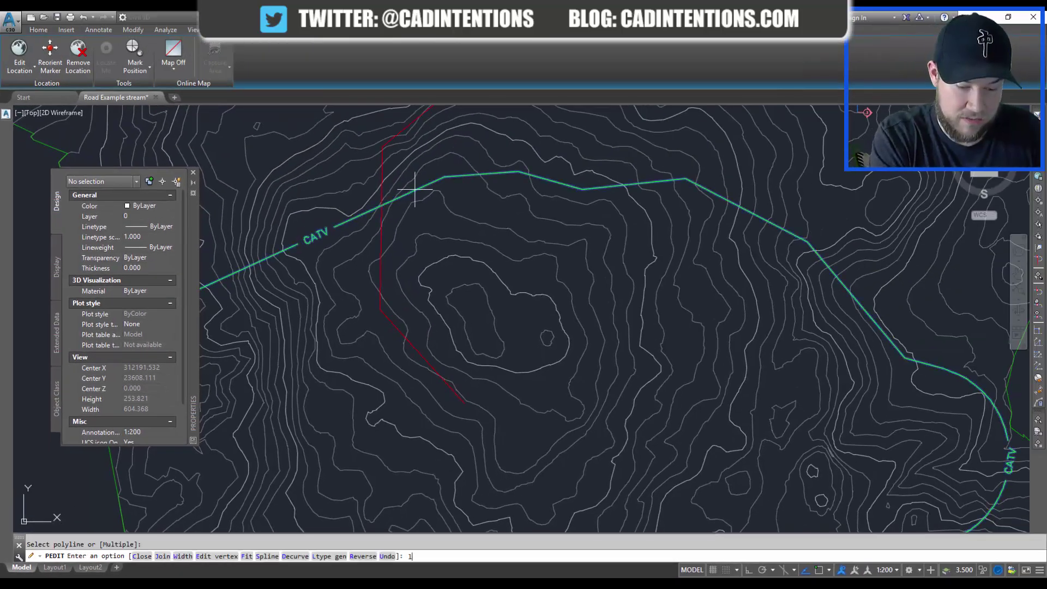
pyautogui.press('Return')
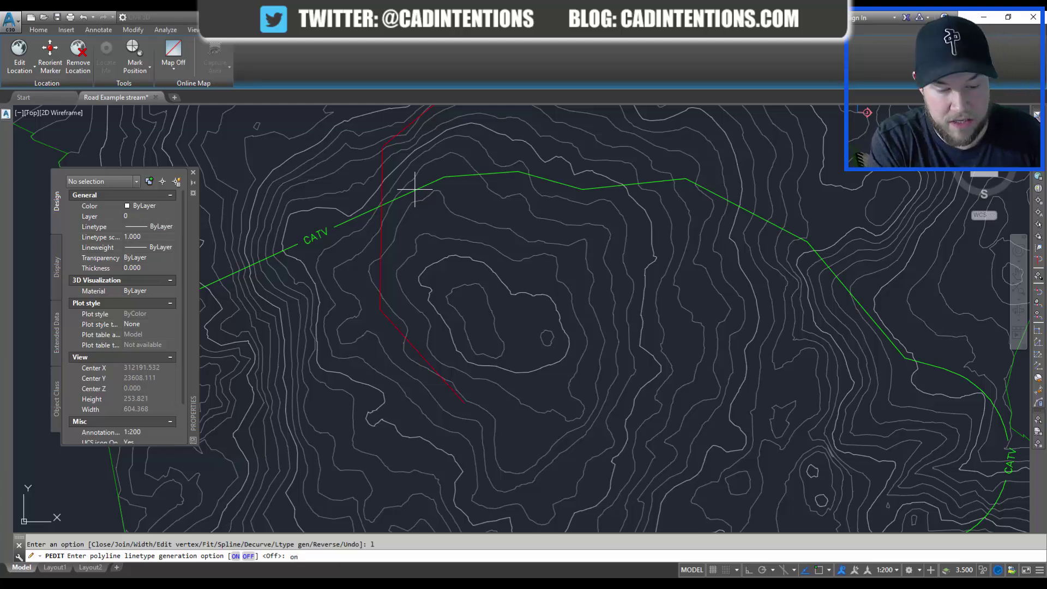
pyautogui.write('on')
pyautogui.press('Return')
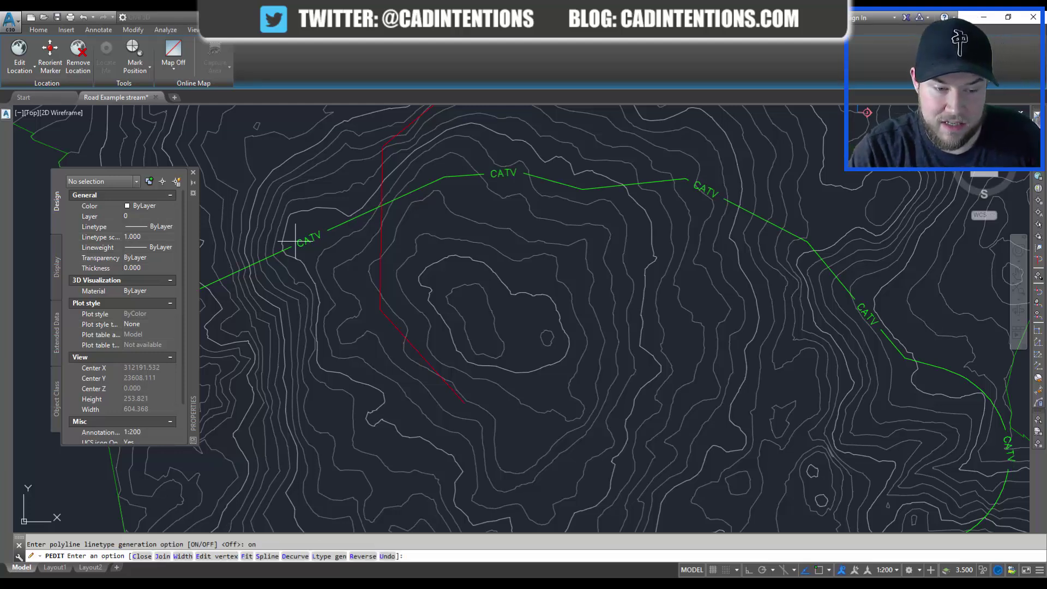
pyautogui.press('Return')
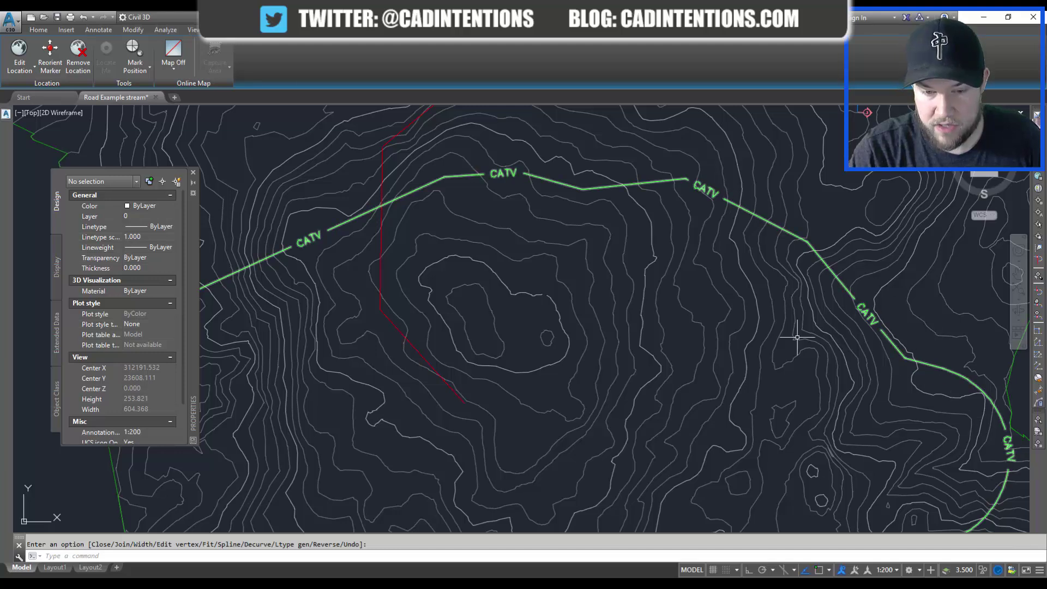
# - Stretch the CATV polyline's upper vertex away from the line, bring it back close to its original course, and deselect the polyline
pyautogui.click(558, 184)
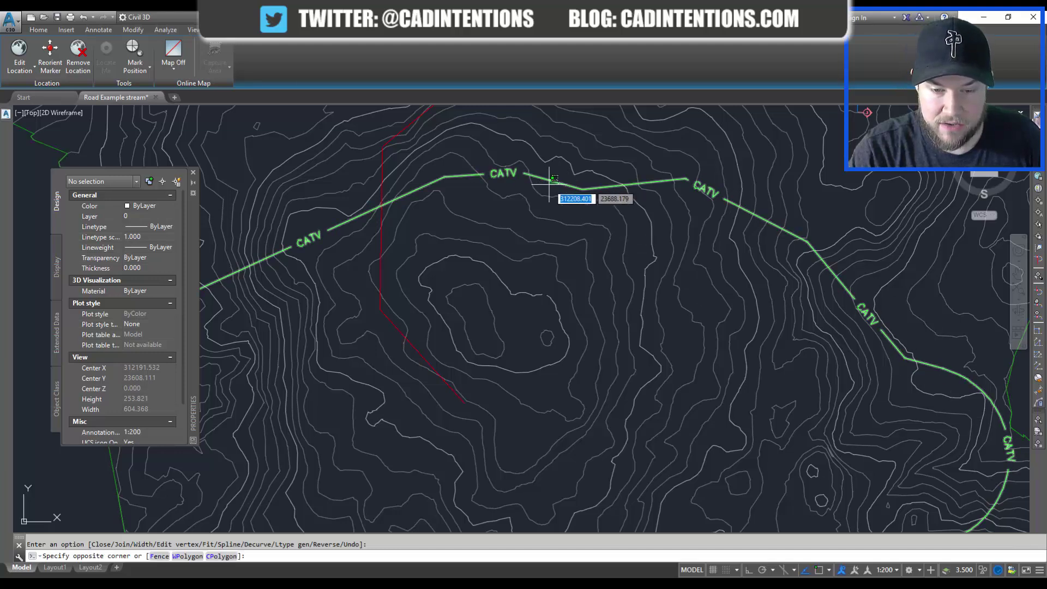
pyautogui.click(519, 174)
pyautogui.click(484, 179)
pyautogui.click(484, 179)
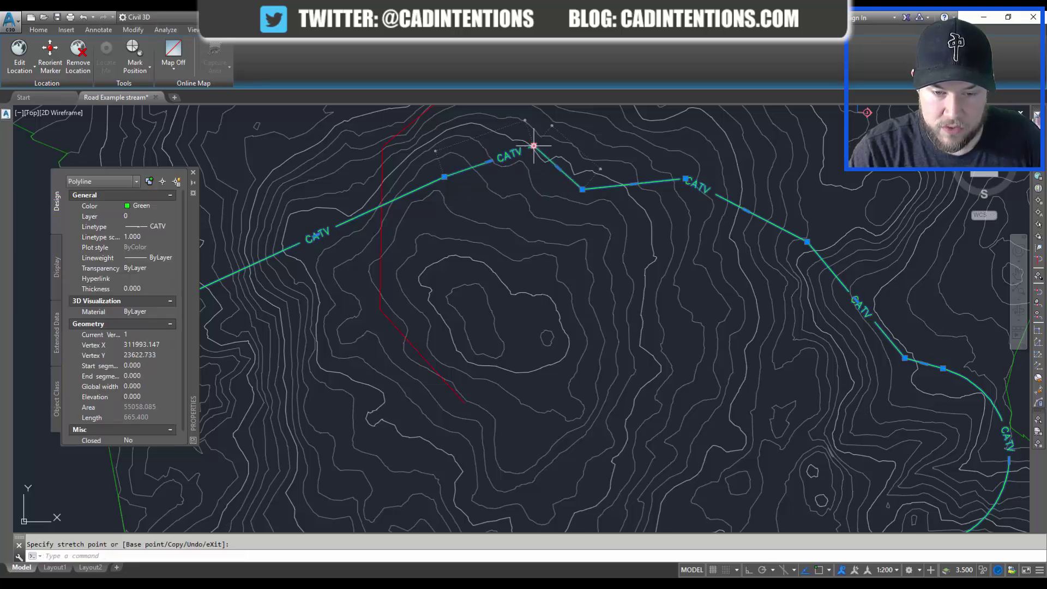
pyautogui.click(533, 146)
pyautogui.click(533, 147)
pyautogui.click(482, 177)
pyautogui.press('Escape')
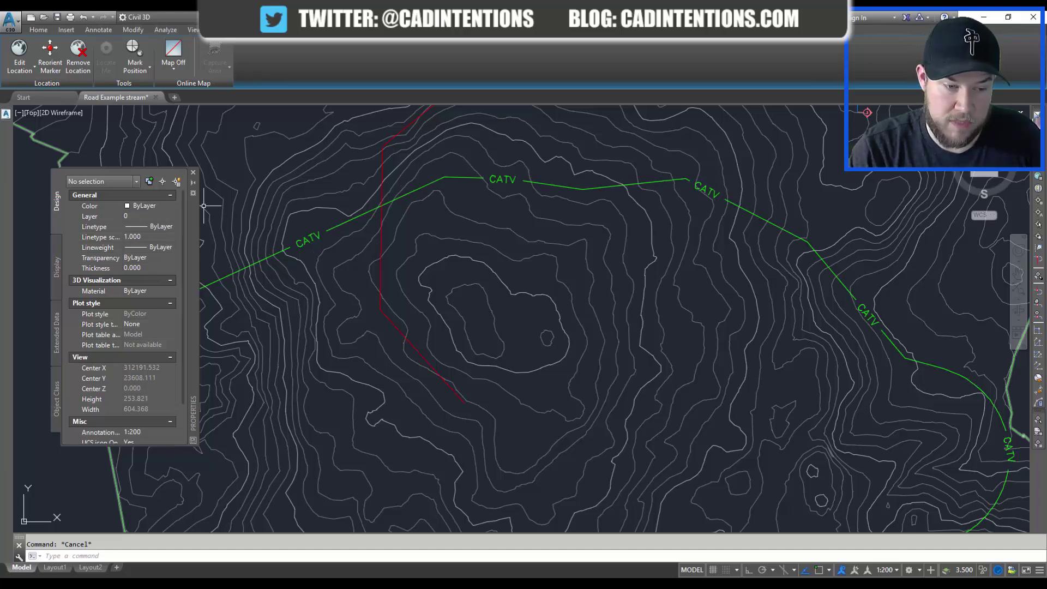
# - Check the red polyline's linetype and inspect its dash pattern up close around the bend
pyautogui.moveTo(403, 256); pyautogui.dragTo(481, 253, button='middle')
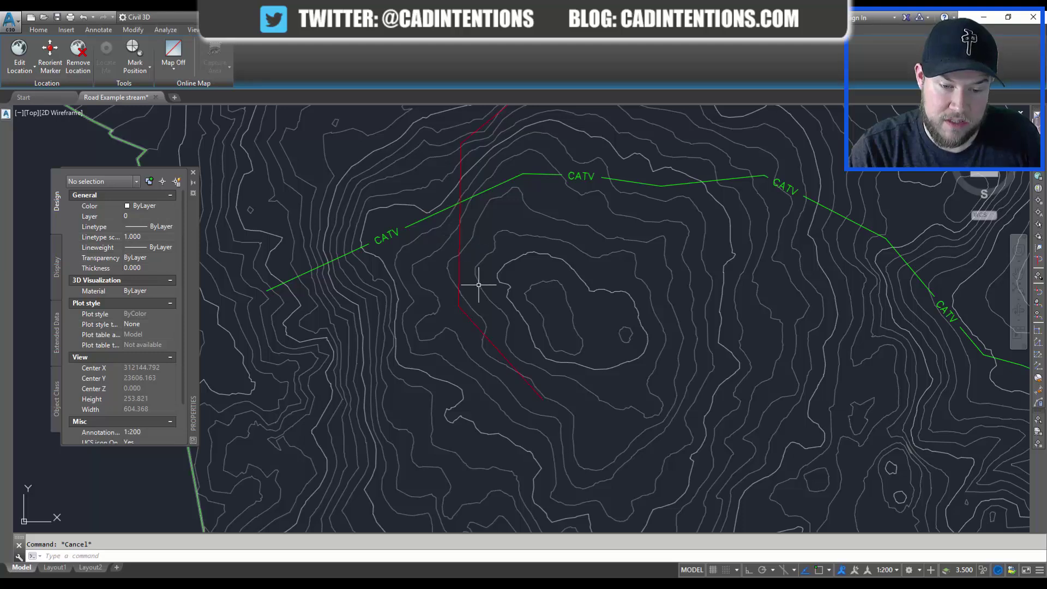
pyautogui.click(457, 266)
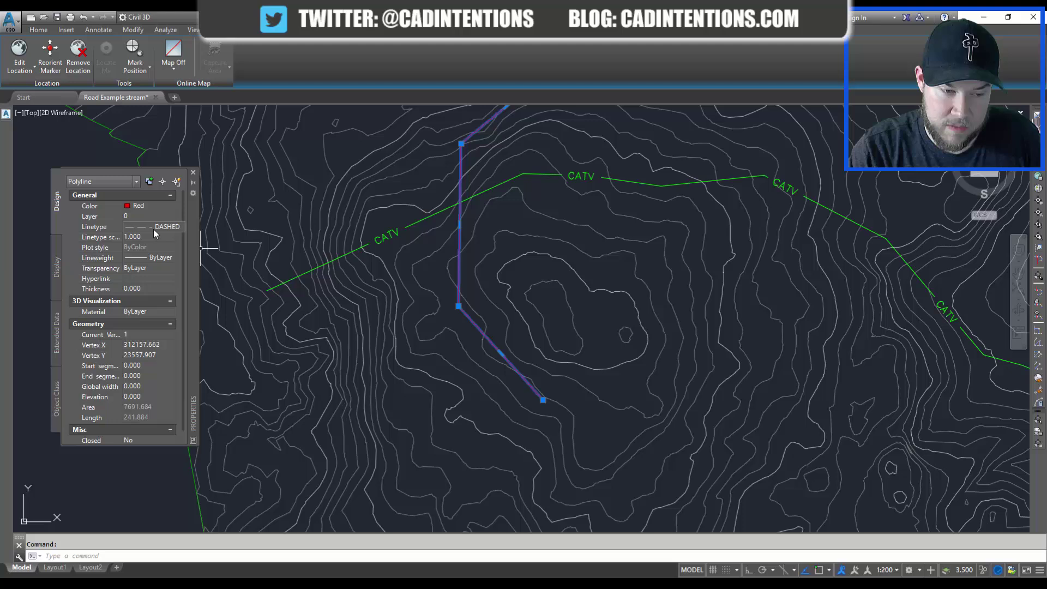
pyautogui.press('Escape')
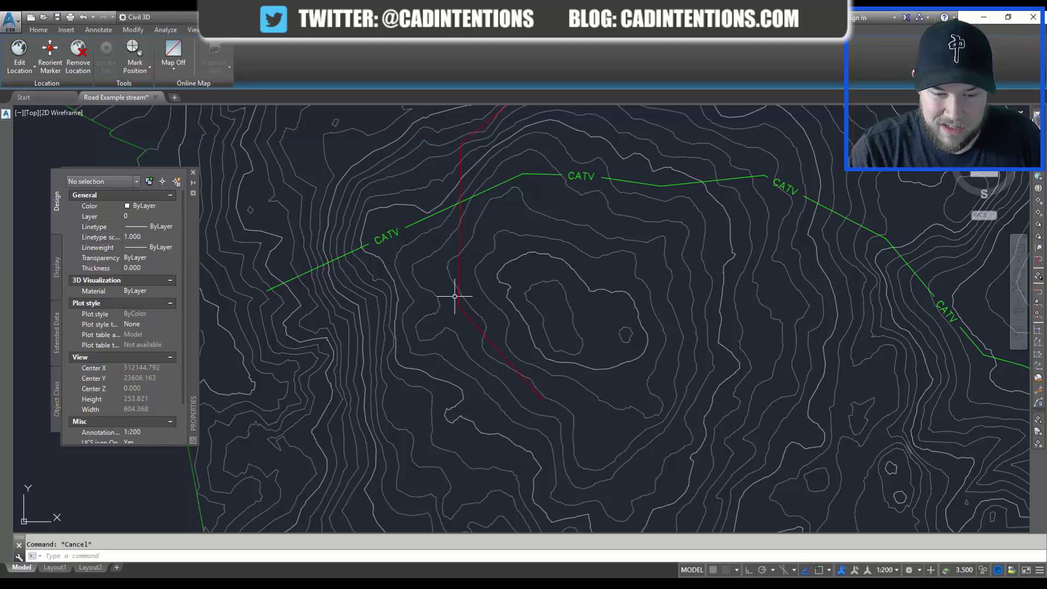
pyautogui.scroll(8, 451, 300)
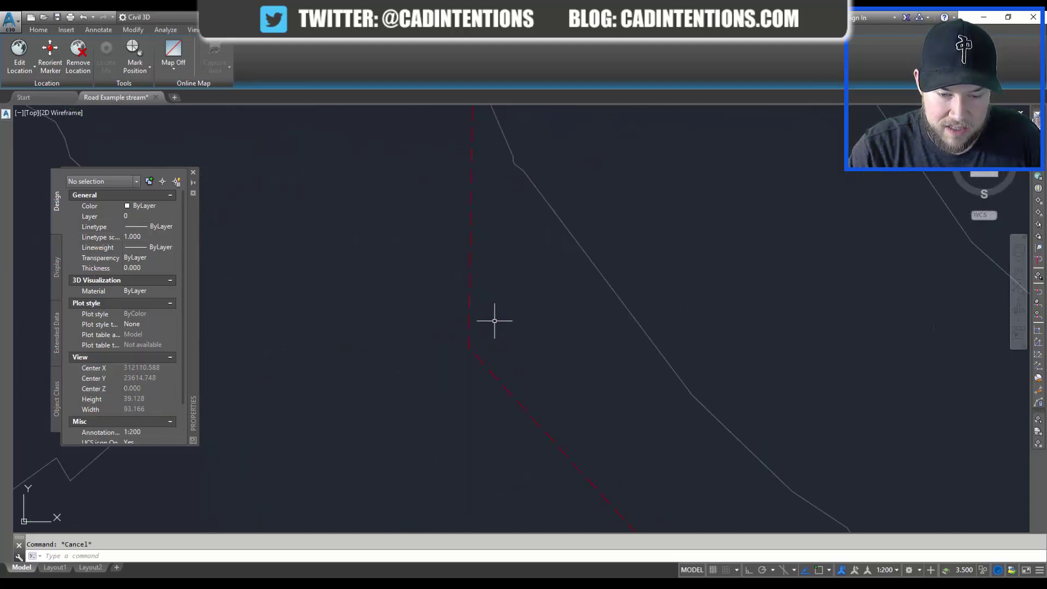
pyautogui.scroll(8, 488, 327)
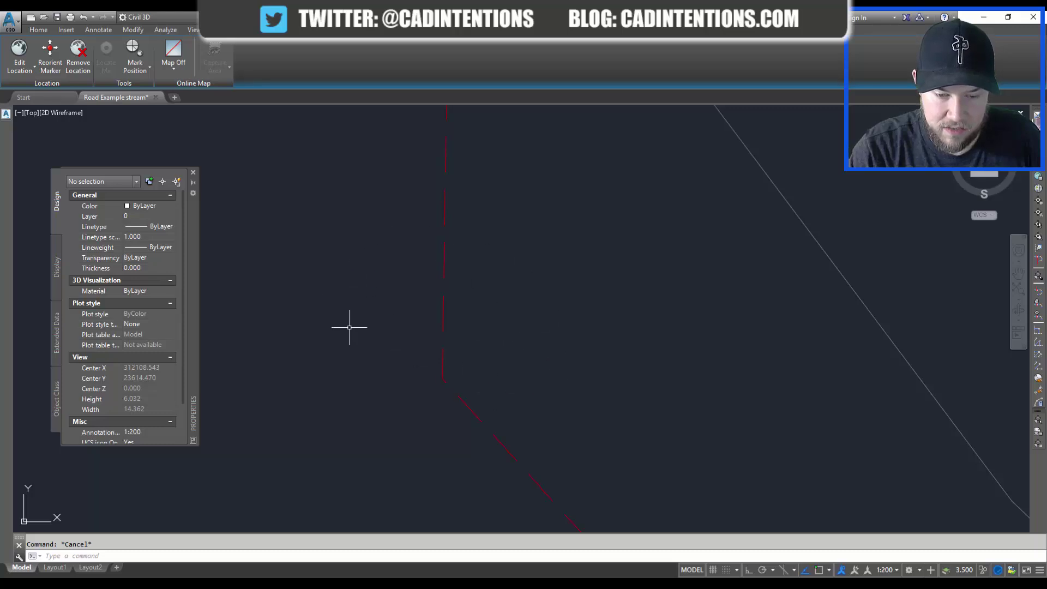
pyautogui.scroll(-19, 416, 320)
pyautogui.moveTo(415, 320); pyautogui.dragTo(496, 320, button='middle')
pyautogui.scroll(2, 496, 320)
pyautogui.scroll(2, 493, 320)
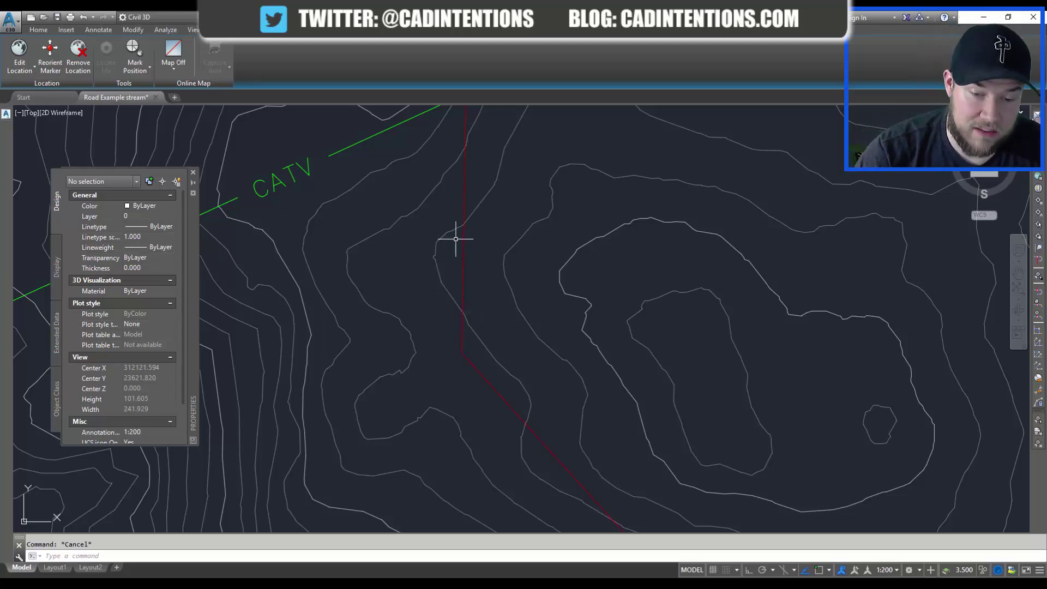
# - Select the red dashed polyline and reposition the Properties palette closer to it
pyautogui.click(467, 276)
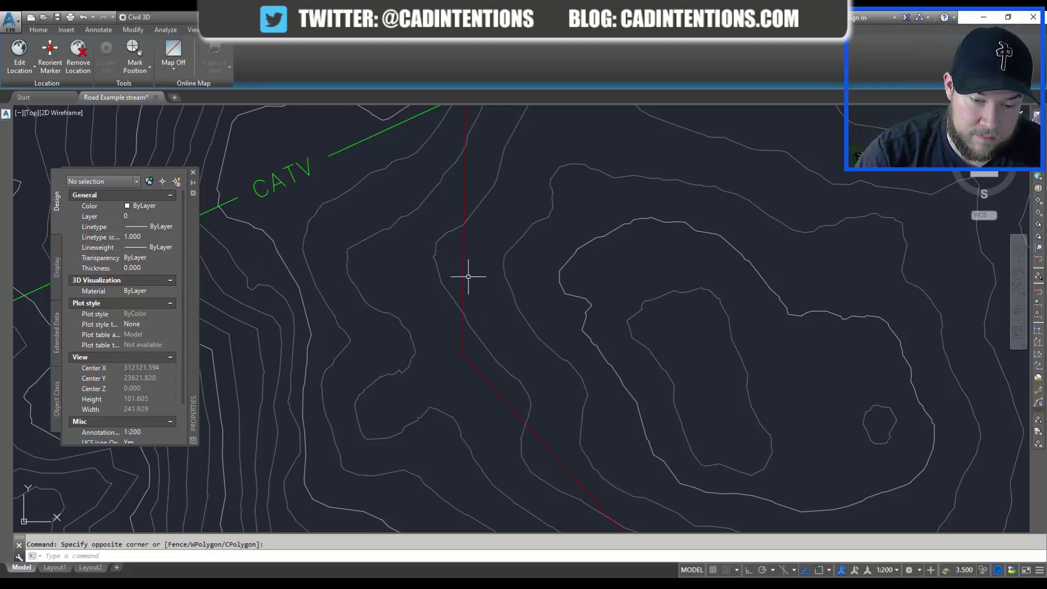
pyautogui.click(455, 259)
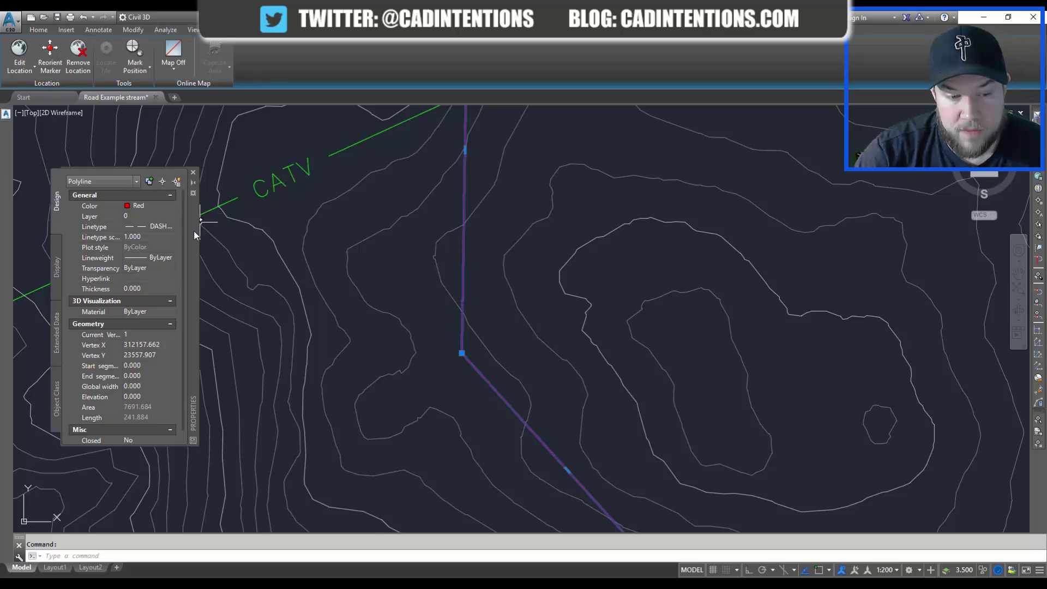
pyautogui.moveTo(195, 229); pyautogui.dragTo(234, 196)
pyautogui.rightClick(463, 248)
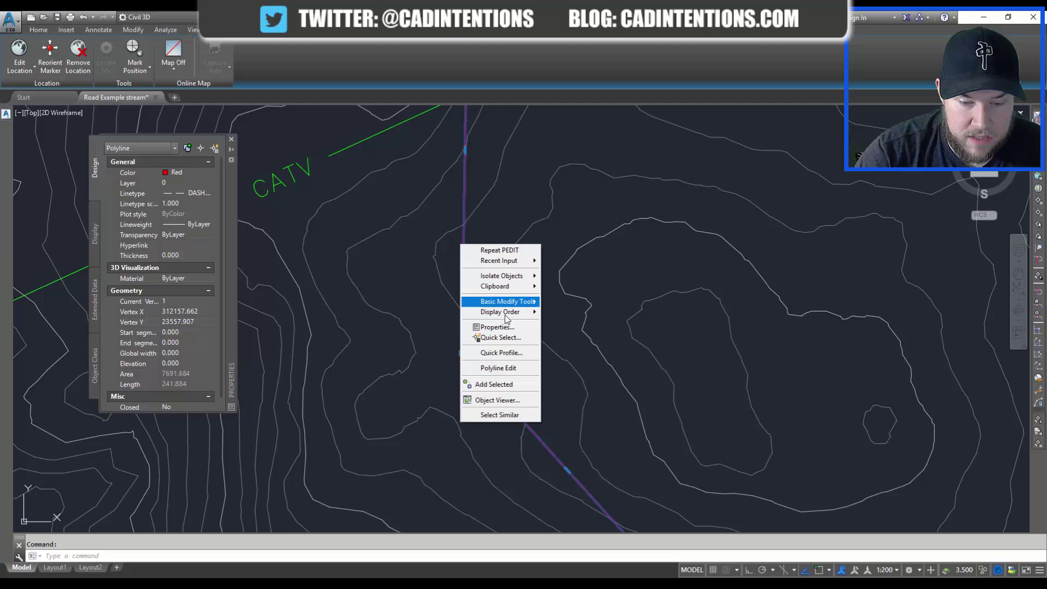
pyautogui.click(234, 246)
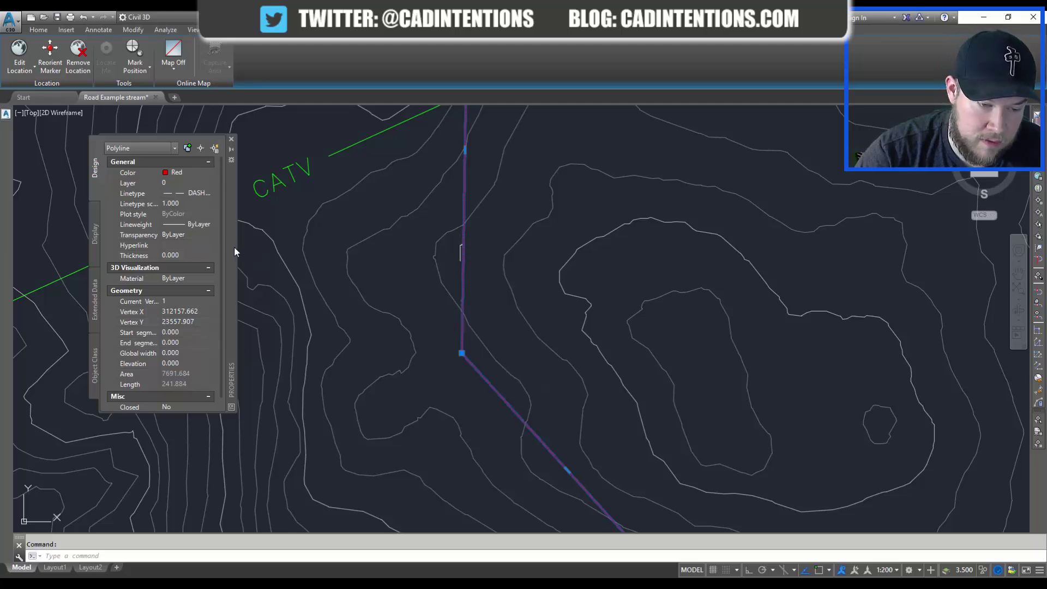
pyautogui.moveTo(234, 246); pyautogui.dragTo(248, 241)
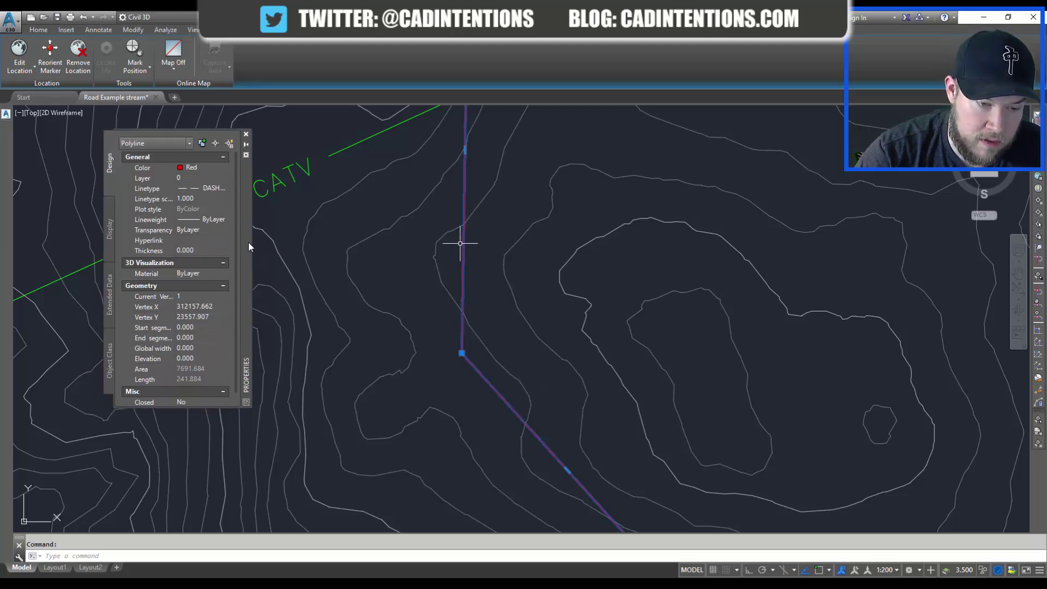
# - Set the red polyline's linetype scale to 10 and view the dashes along its full length
pyautogui.click(190, 200)
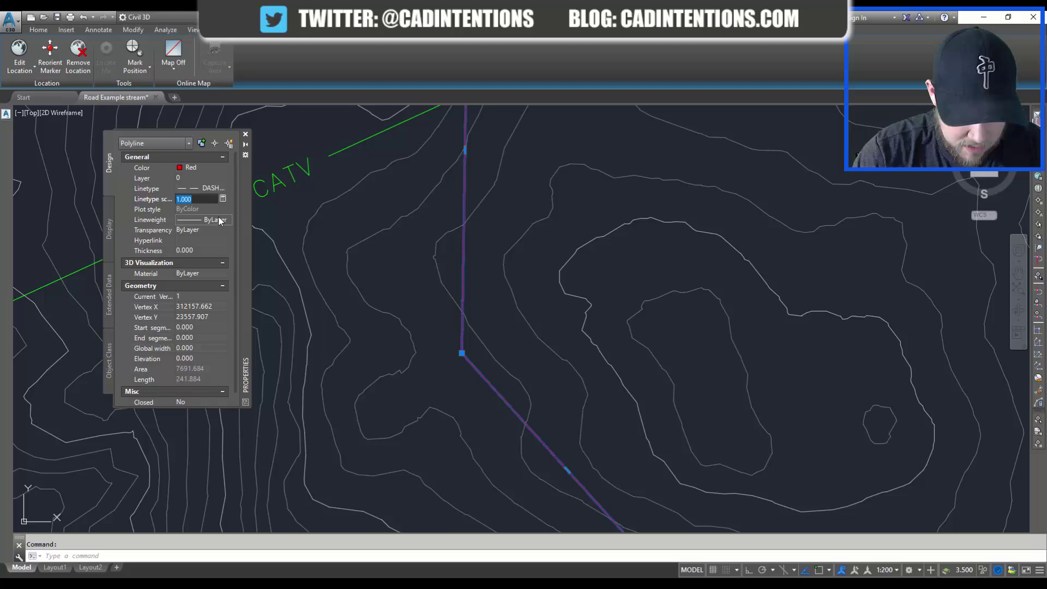
pyautogui.write('10')
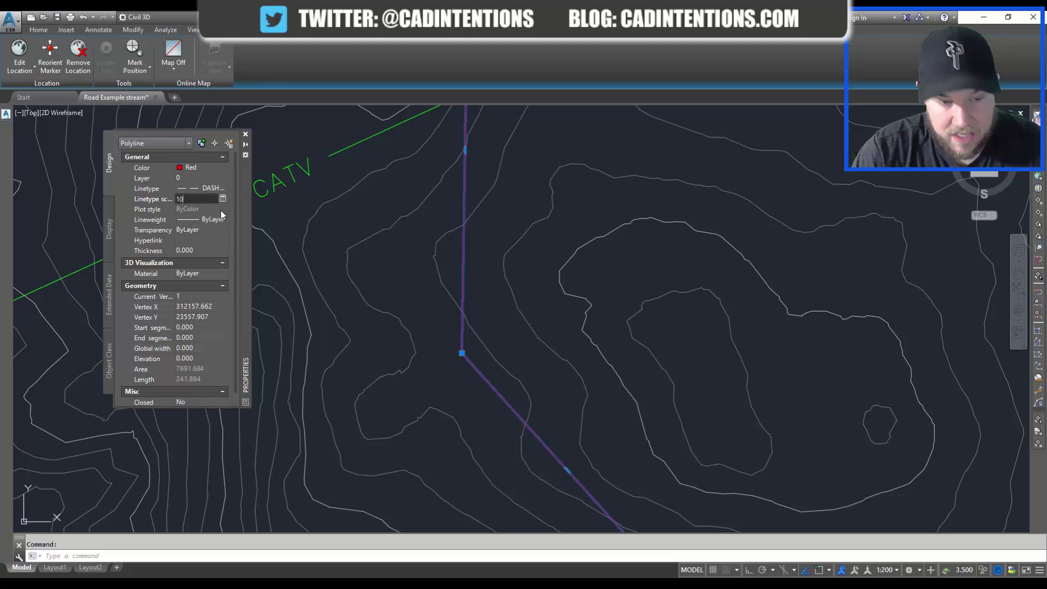
pyautogui.press('Return')
pyautogui.scroll(-3, 408, 193)
pyautogui.moveTo(446, 250); pyautogui.dragTo(470, 278, button='middle')
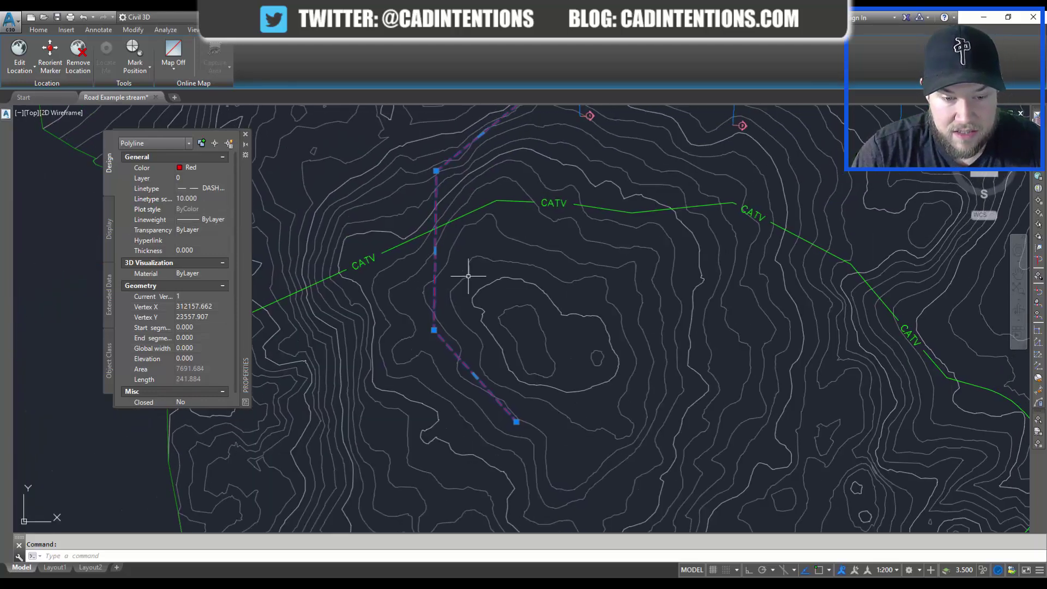
pyautogui.moveTo(443, 149)
pyautogui.mouseDown(button='middle')
pyautogui.moveTo(498, 169)
pyautogui.moveTo(495, 184)
pyautogui.mouseUp(button='middle')
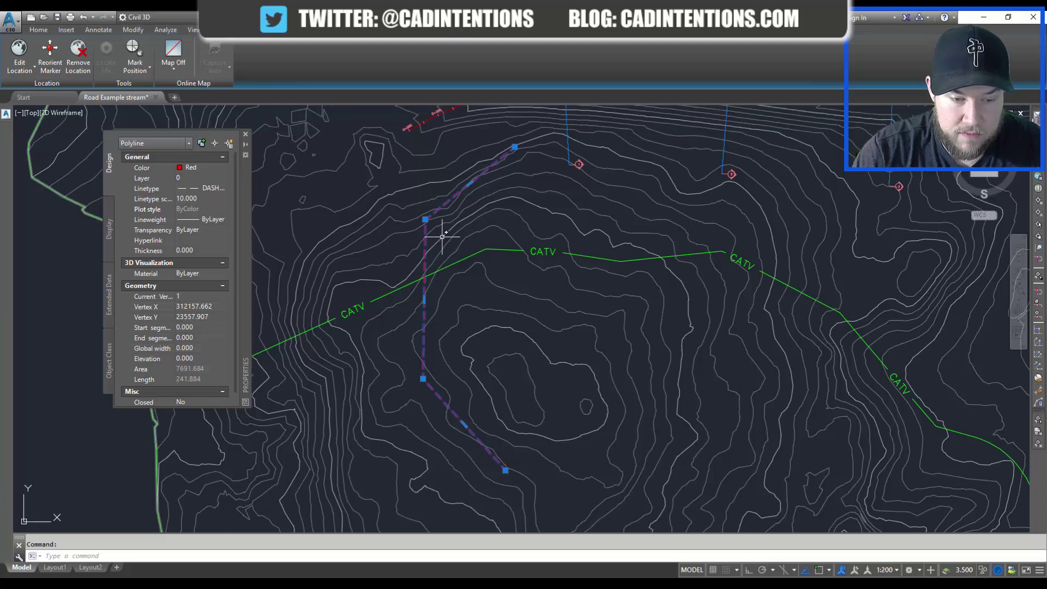
# - Set the red polyline's linetype scale to 5
pyautogui.click(211, 200)
pyautogui.write('5')
pyautogui.press('Return')
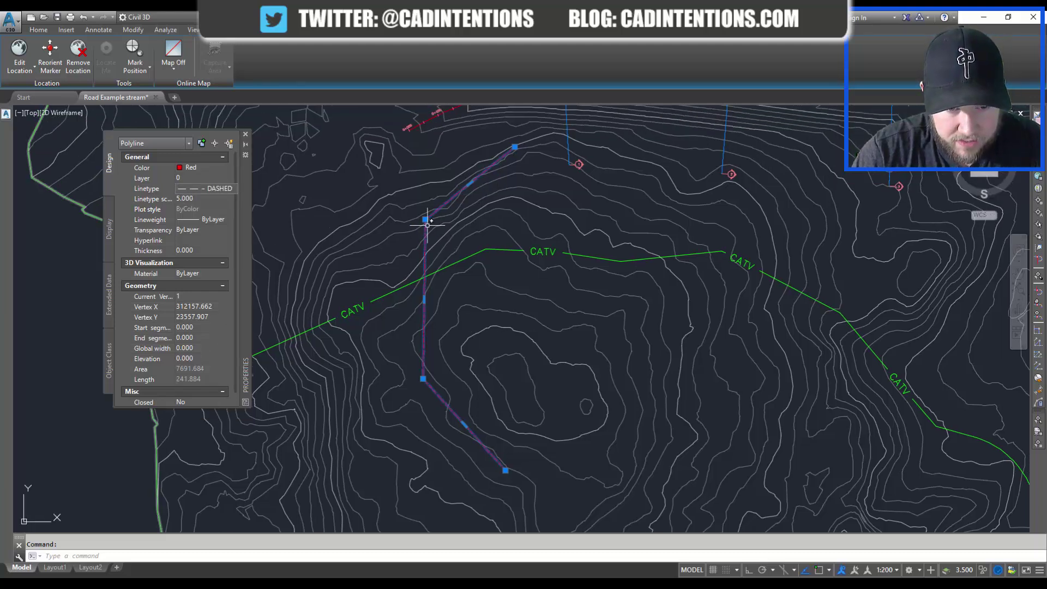
# - Set the red dashed polyline's linetype scale to 7 and clear the selection
pyautogui.scroll(2, 423, 228)
pyautogui.click(200, 198)
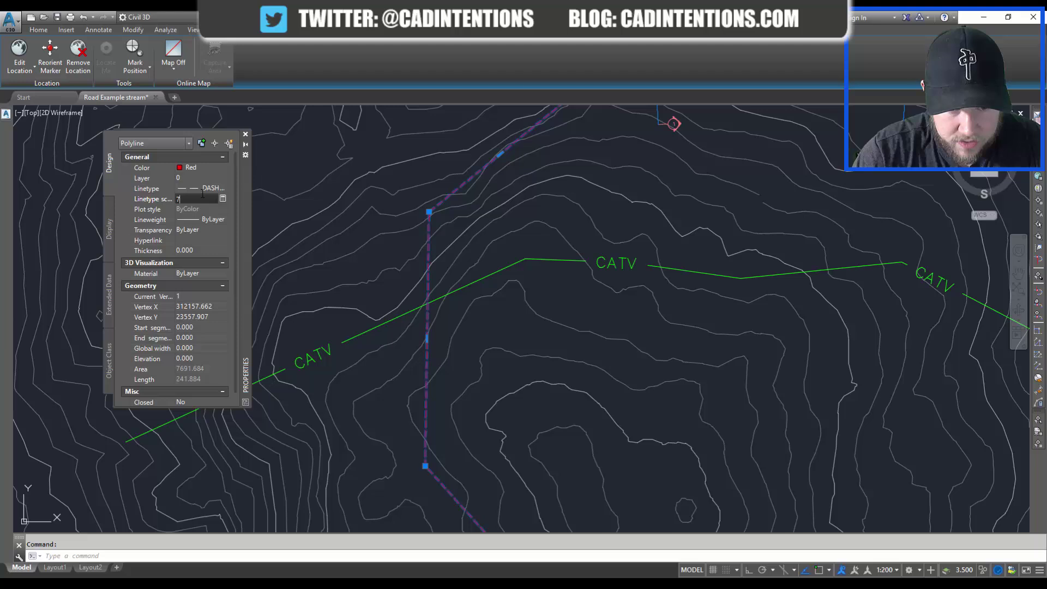
pyautogui.write('7')
pyautogui.press('Return')
pyautogui.press('Escape')
pyautogui.moveTo(536, 346); pyautogui.dragTo(474, 297, button='middle')
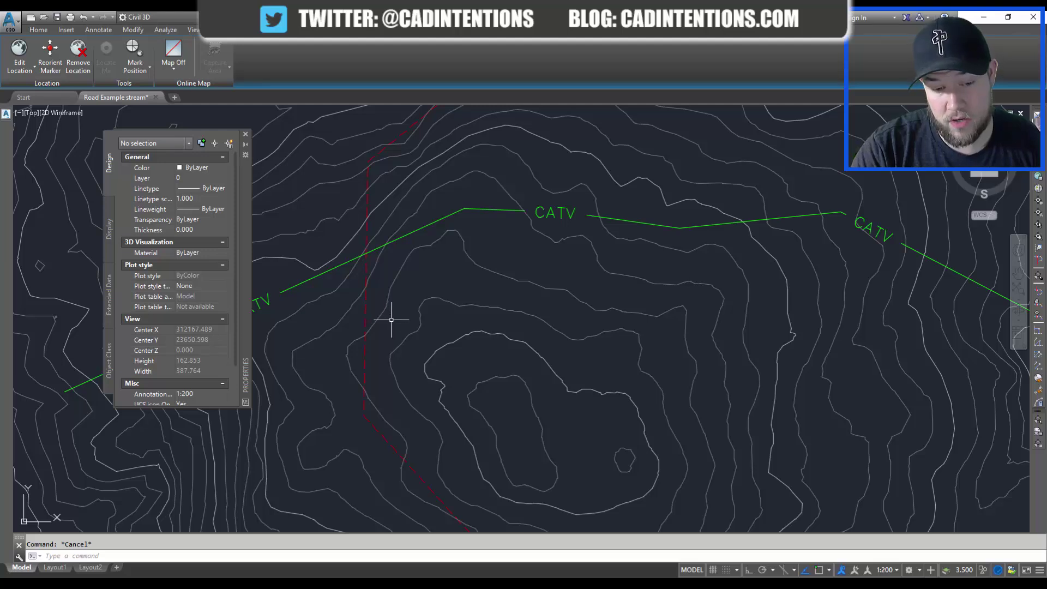
# - Examine the red polyline's dashes from afar and up close, and check its linetype scale without changing it
pyautogui.moveTo(390, 320)
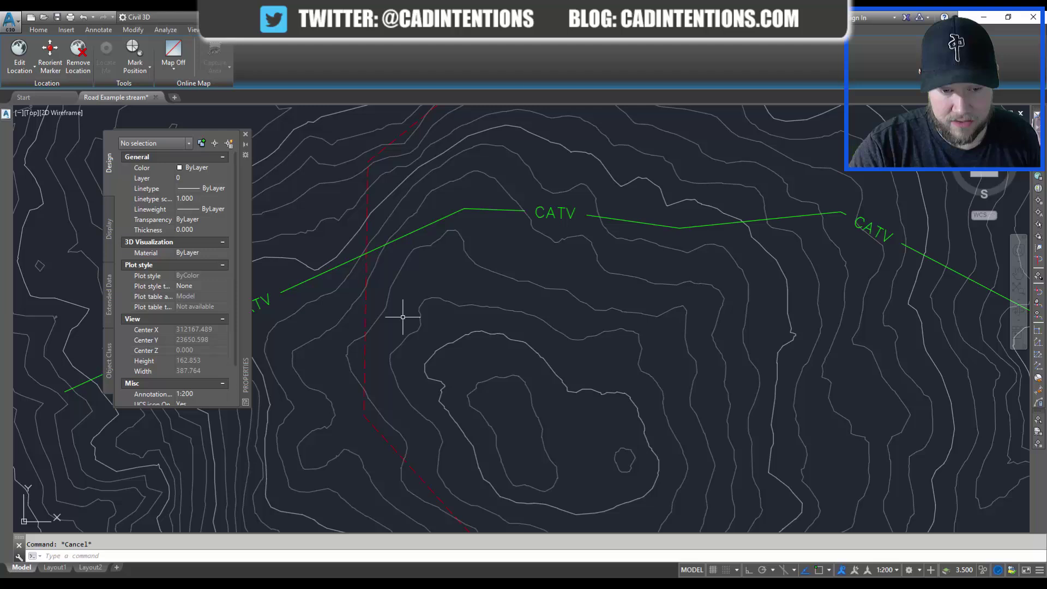
pyautogui.scroll(-3, 409, 319)
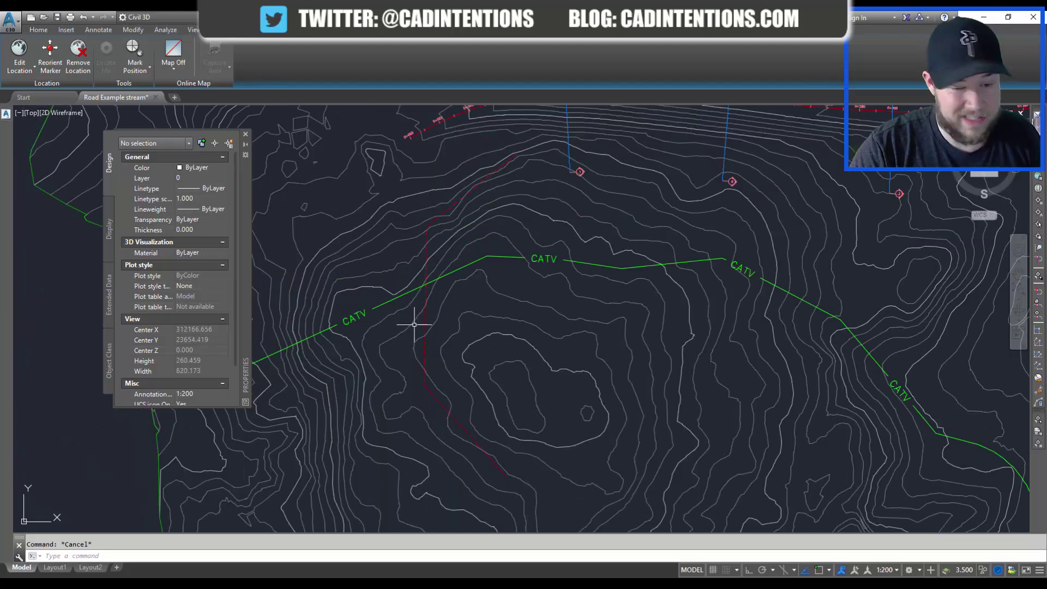
pyautogui.scroll(3, 424, 318)
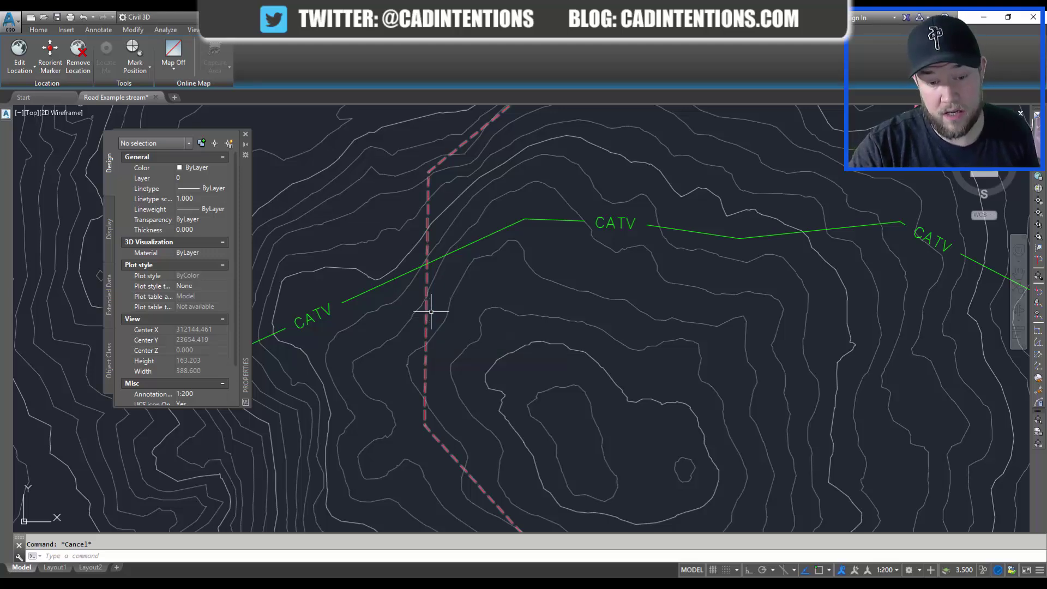
pyautogui.scroll(1, 447, 299)
pyautogui.scroll(-1, 447, 297)
pyautogui.moveTo(470, 292); pyautogui.dragTo(494, 295, button='middle')
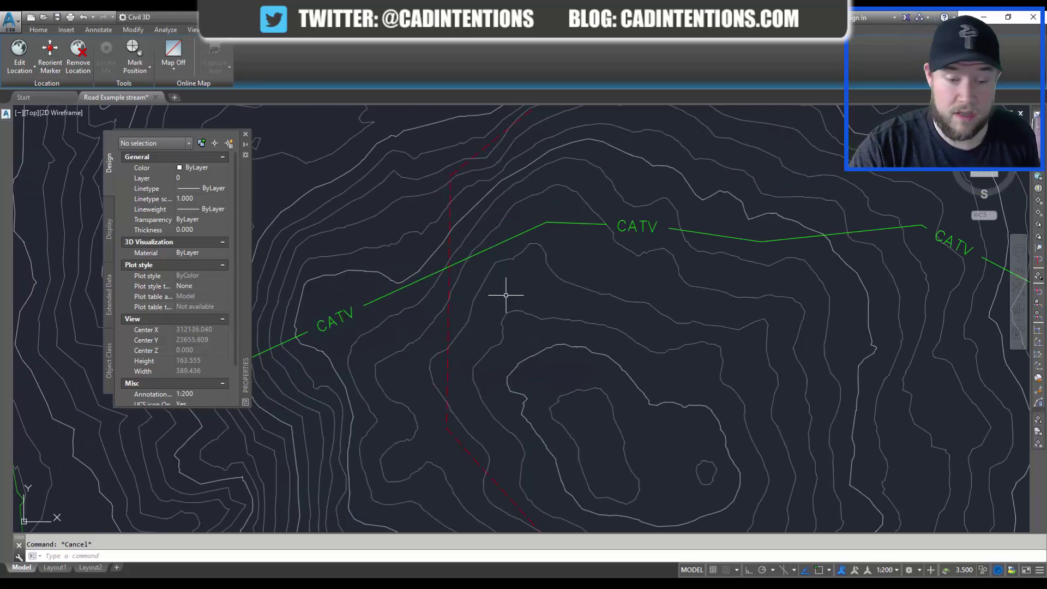
pyautogui.click(448, 320)
pyautogui.scroll(2, 449, 320)
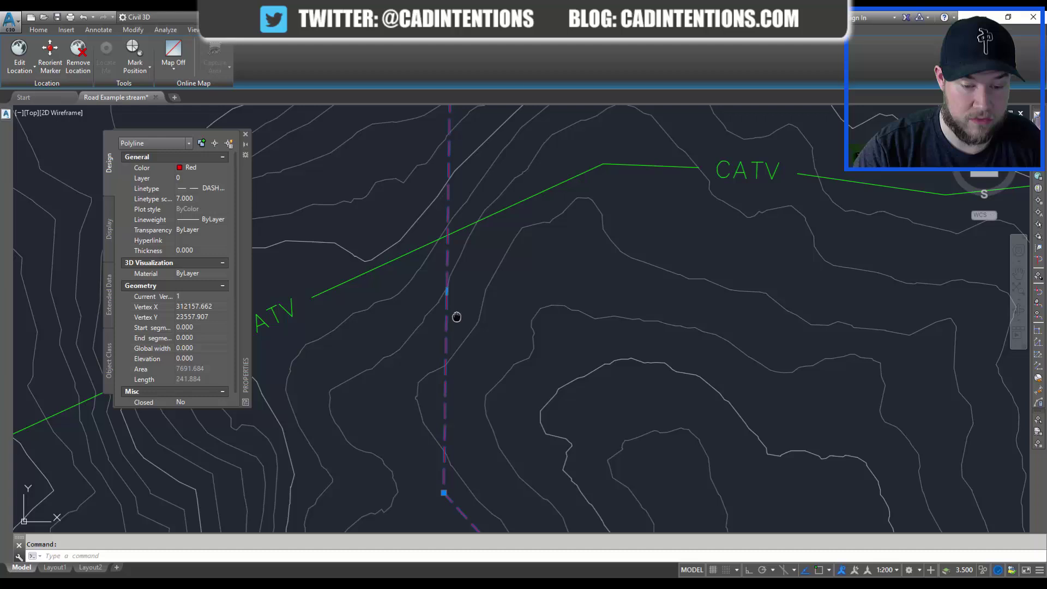
pyautogui.moveTo(457, 317); pyautogui.dragTo(437, 348, button='middle')
pyautogui.click(198, 199)
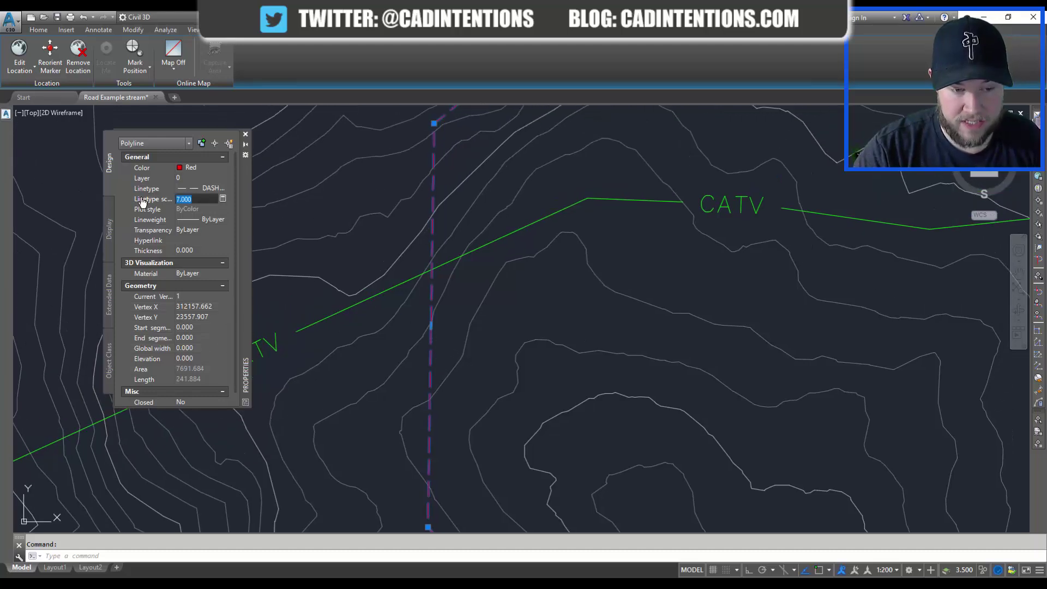
pyautogui.press('Escape')
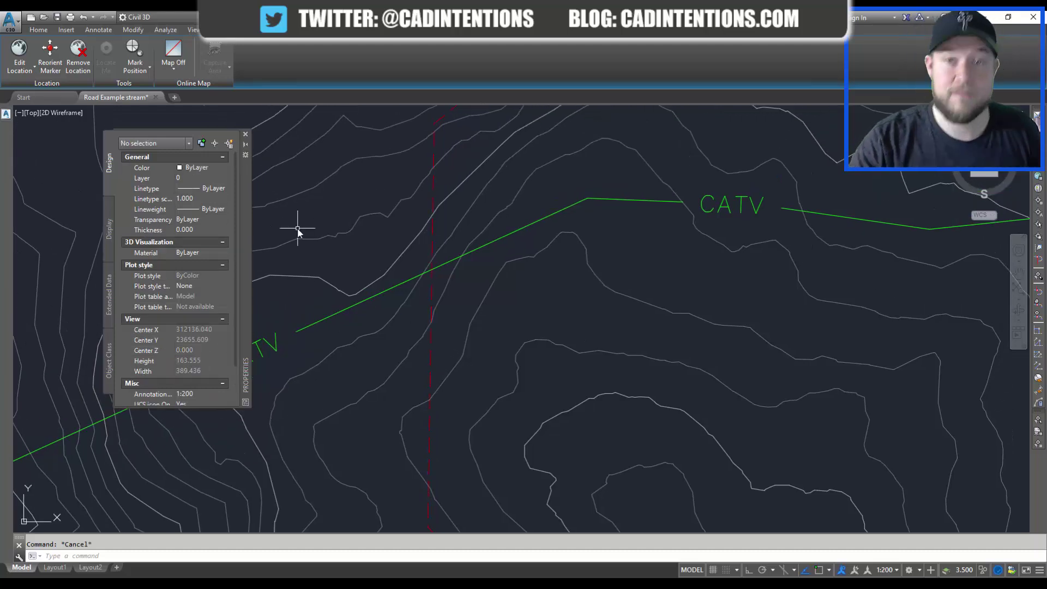